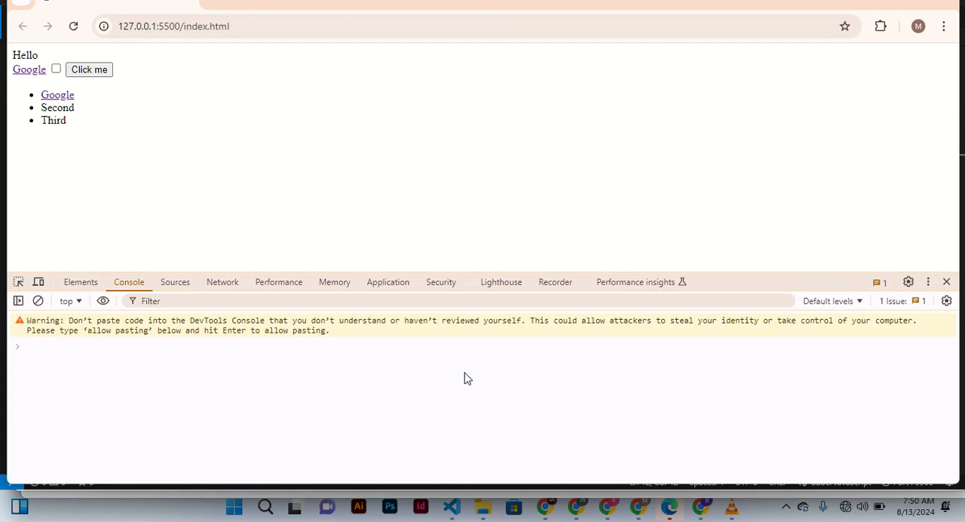
- Start typing document.querySelector('') at the Console prompt
left_click(45, 347)
type("d")
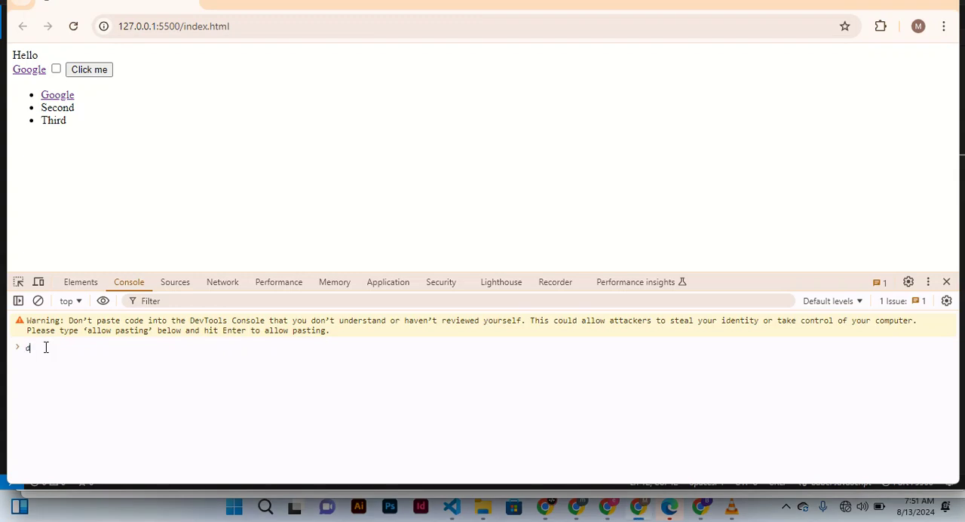
type("oc")
type("u")
type("ment")
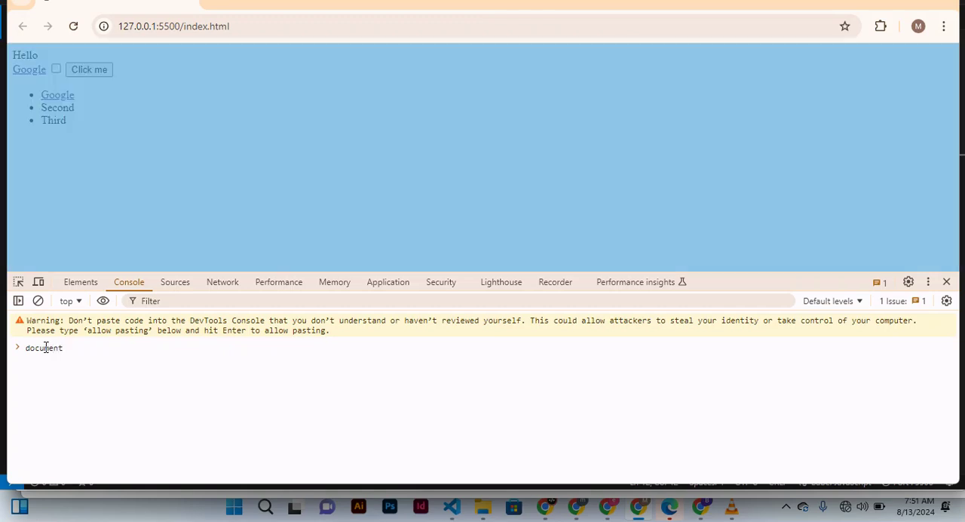
type(".q")
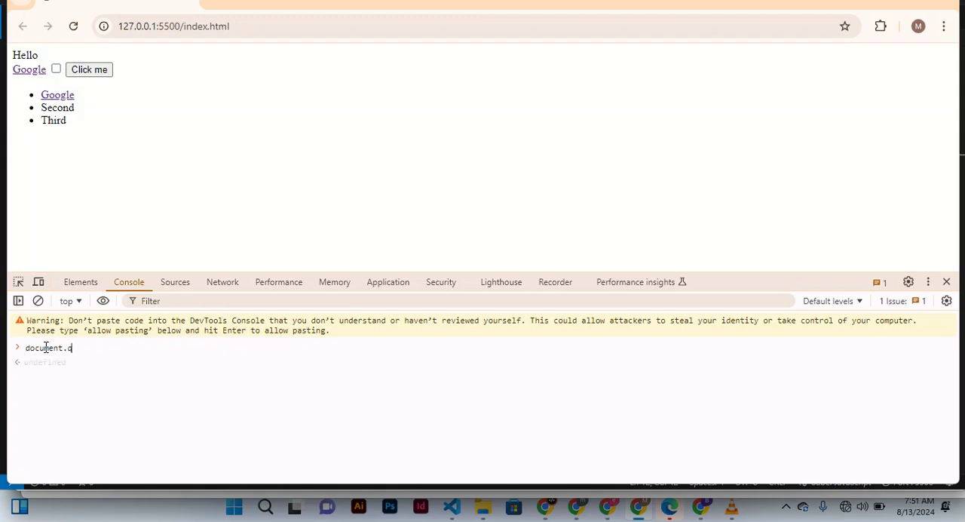
type("ueryS")
type("elect")
type("or")
type("()")
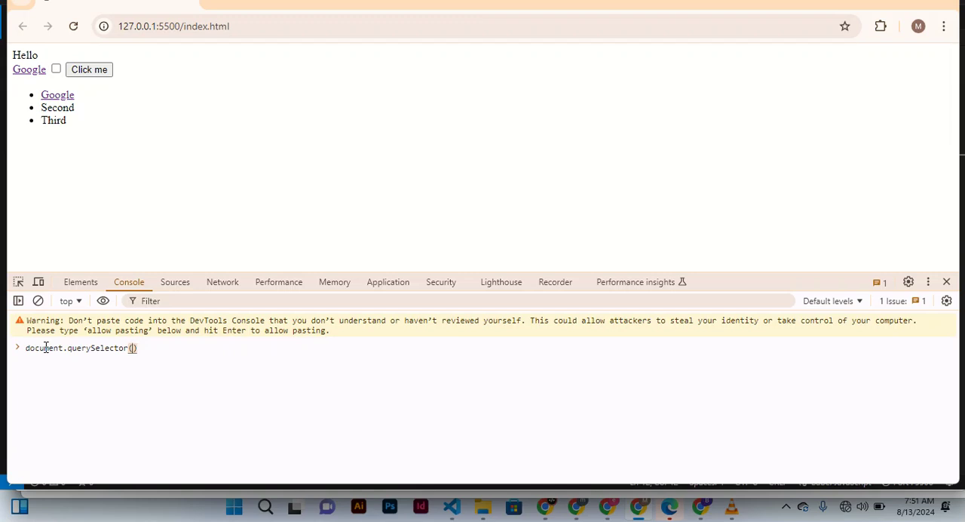
type("''")
- Fill the quotes with 'button' so the preview shows button.btn.visibility, then extend the expression
left_click(137, 347)
type("butt")
type("on")
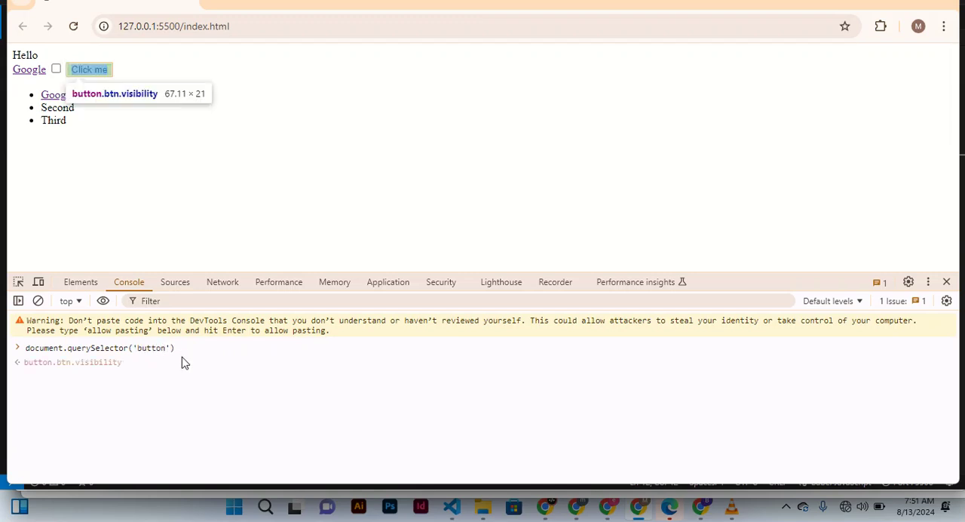
left_click(182, 352)
type(".")
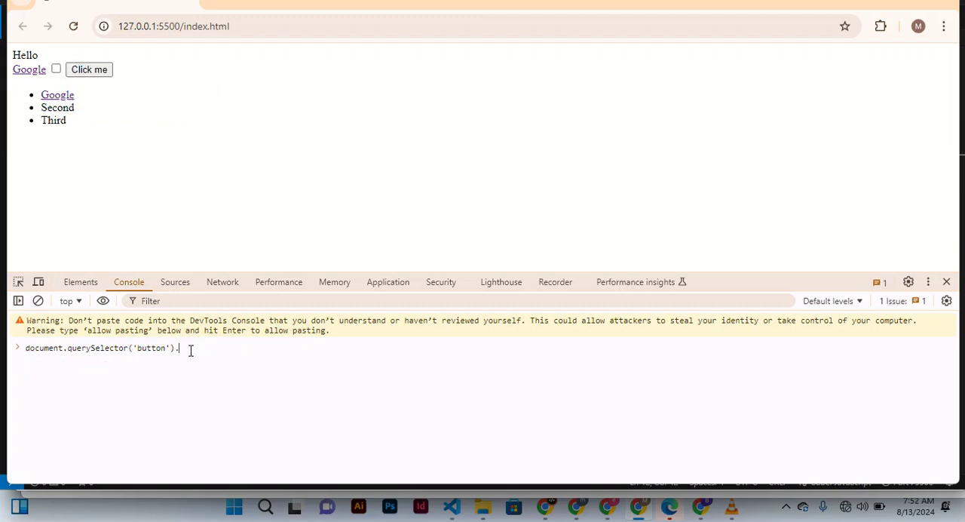
type("c")
type("li")
type("ss")
type("Li")
type("st")
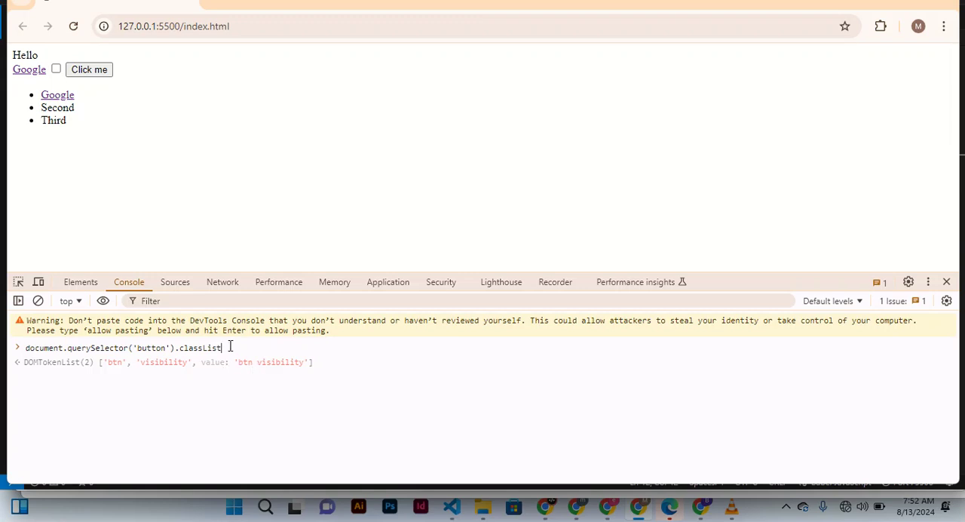
- Run document.querySelector('button').classList, logging DOMTokenList ['btn', 'visibility']
key("Return")
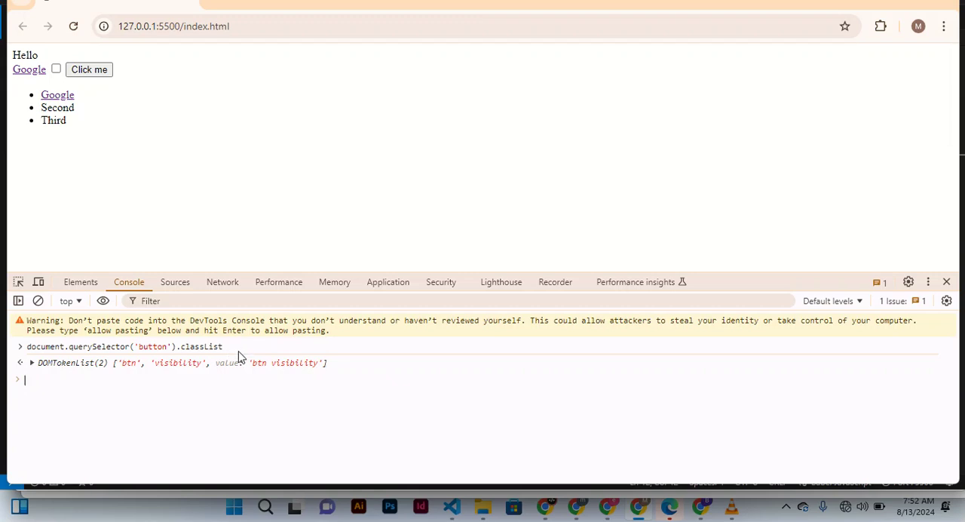